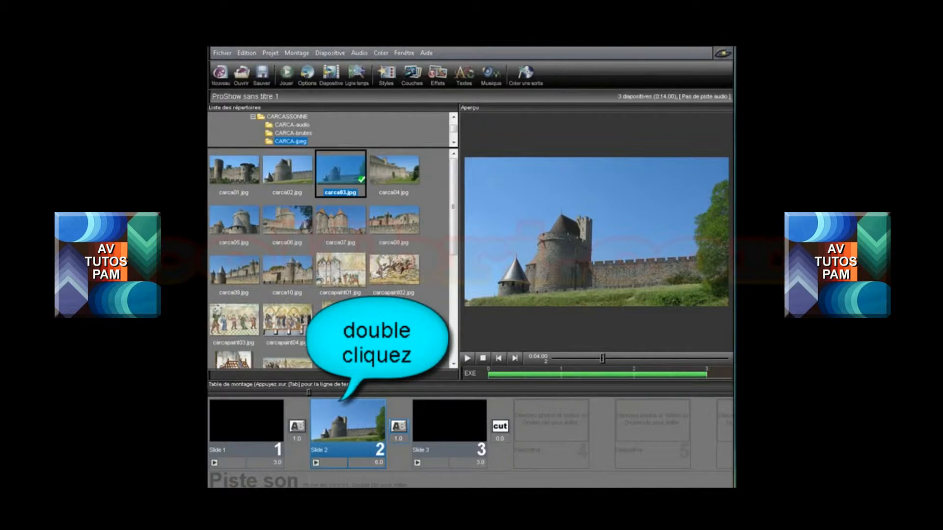
- Open slide 2's options and add a text reading "Carcassonne" over the castle photo
double_click(357, 429)
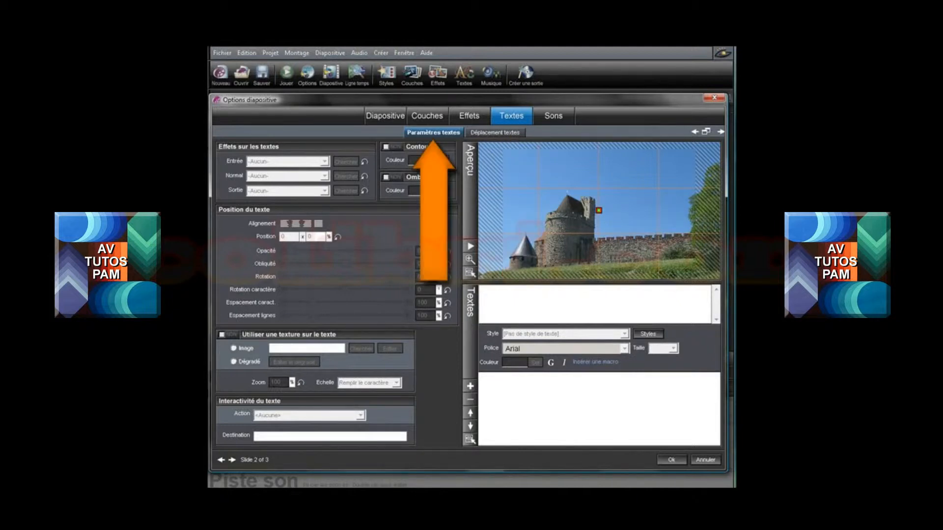
left_click(428, 114)
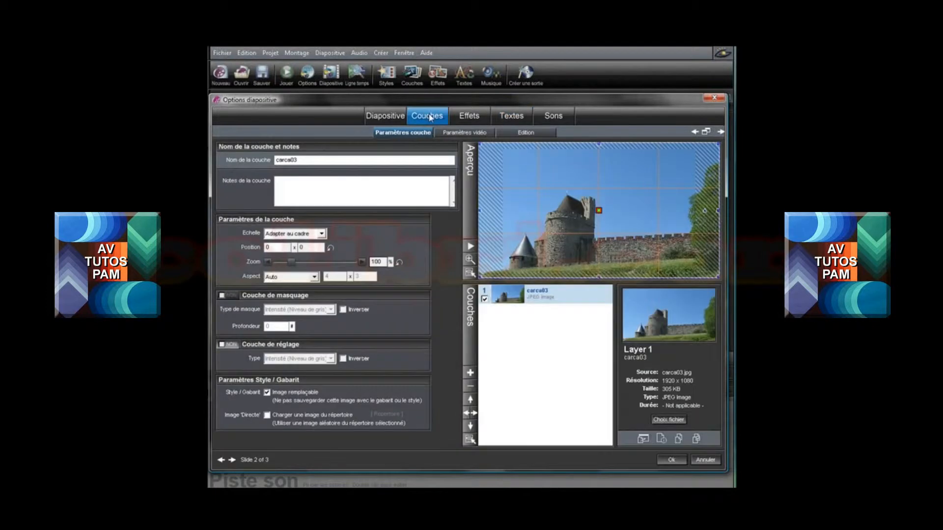
left_click(507, 118)
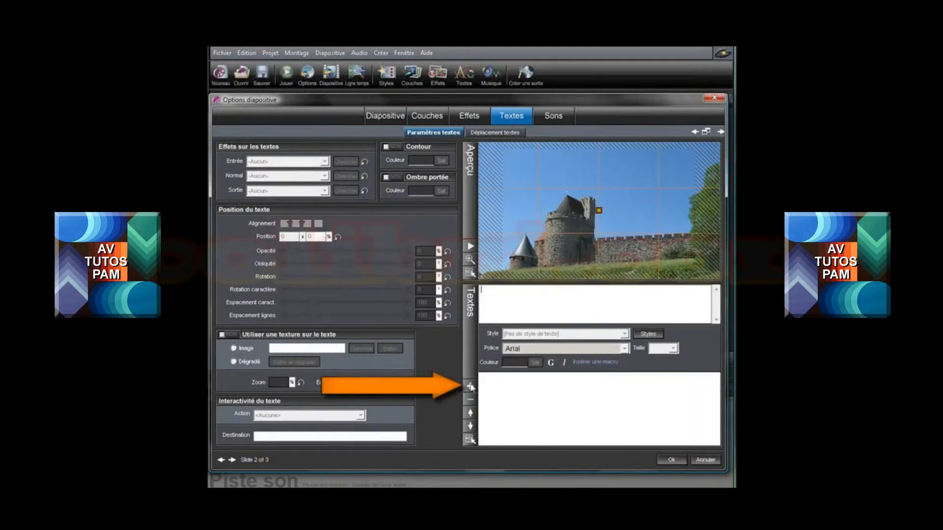
left_click(469, 387)
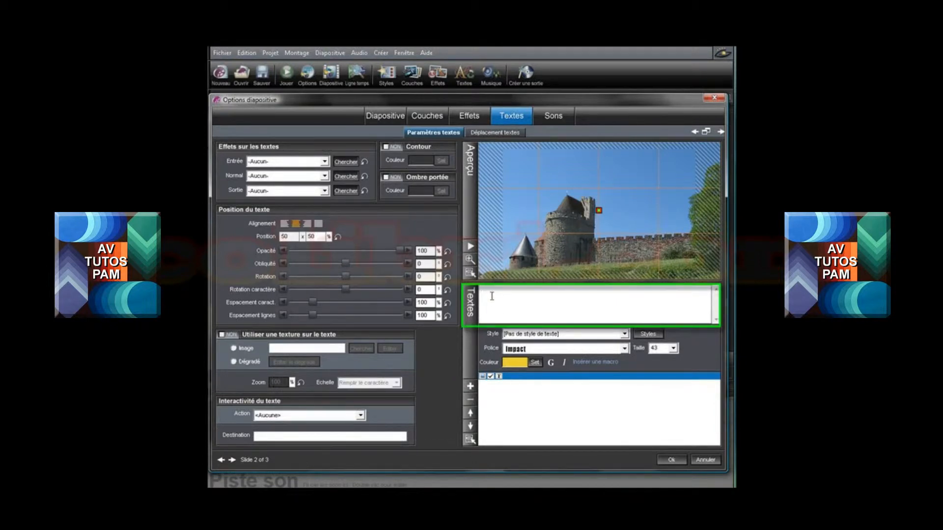
type("carcassonne")
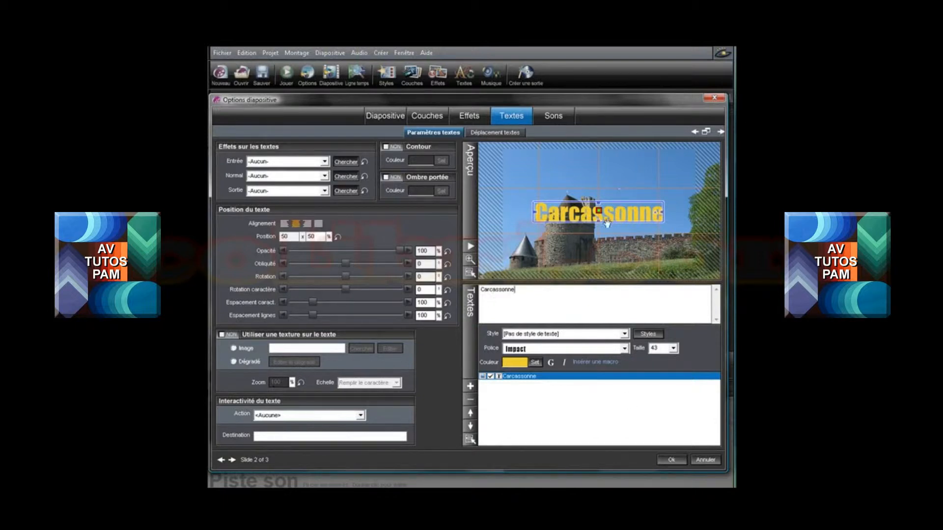
- Enlarge the Carcassonne text to size 53 and move it into the sky above the castle, at about 49 x 20 %
left_click_drag(611, 214, 610, 171)
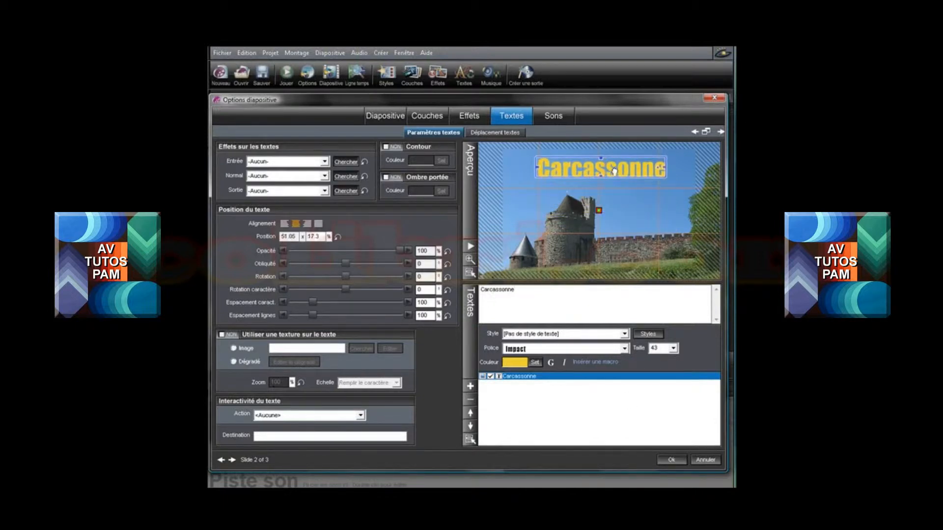
scroll(611, 171, "up", 5)
scroll(606, 184, "down", 5)
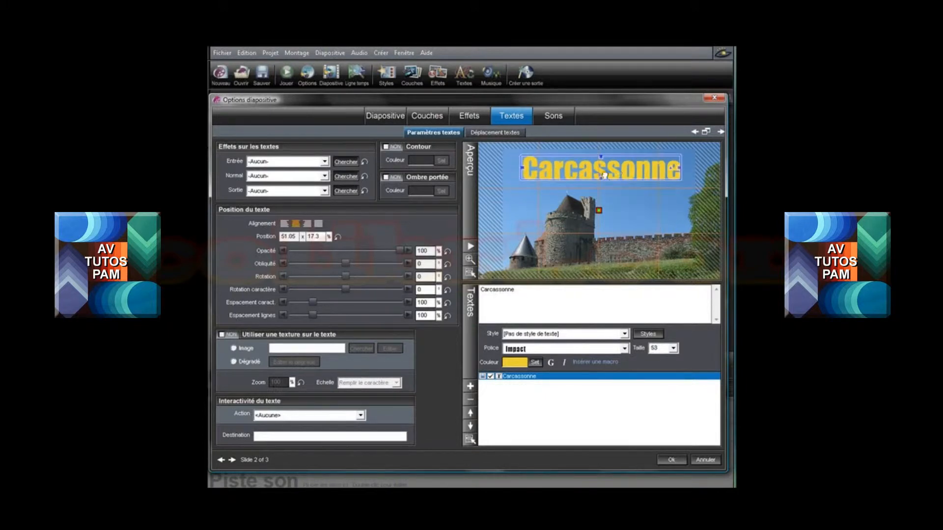
left_click_drag(626, 185, 615, 177)
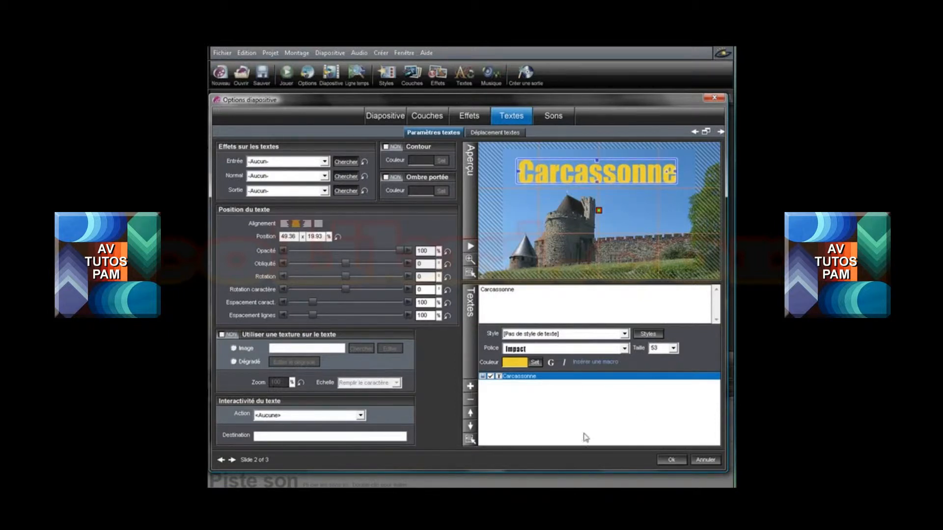
- Try the Jennifer's Hand Writing font on the Carcassonne text, and switch it back to Impact
left_click(624, 349)
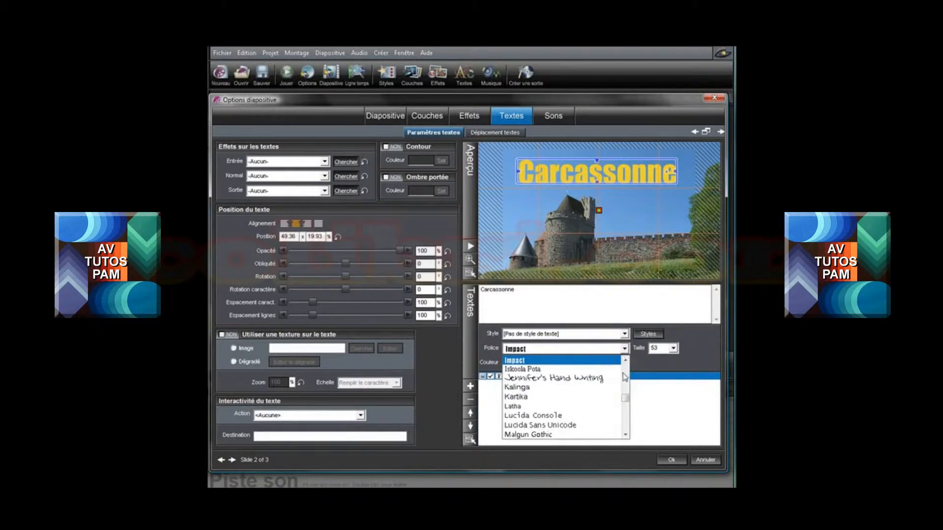
left_click(584, 380)
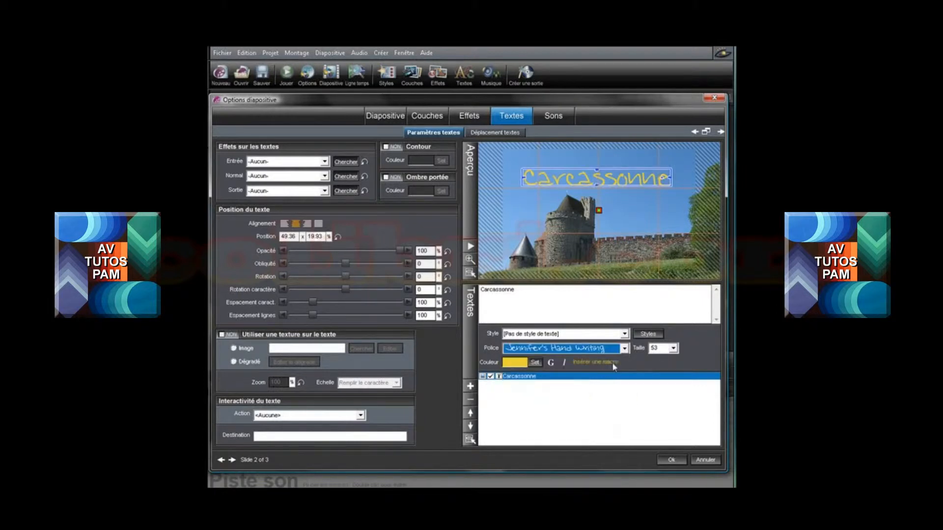
left_click(624, 349)
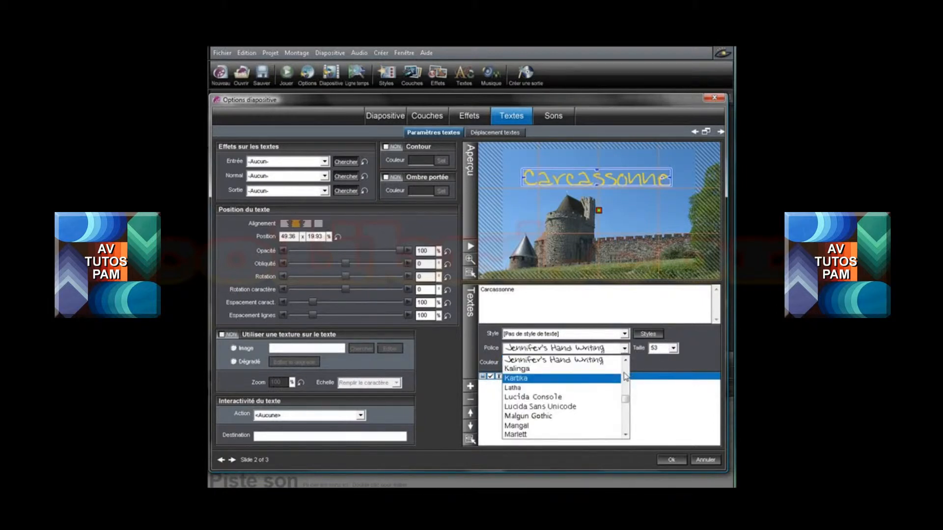
scroll(614, 383, "up", 3)
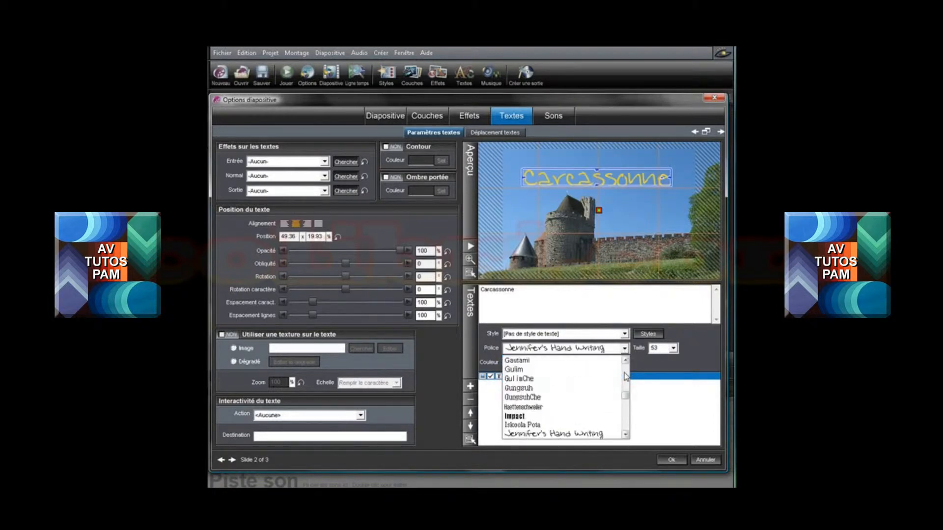
left_click(522, 417)
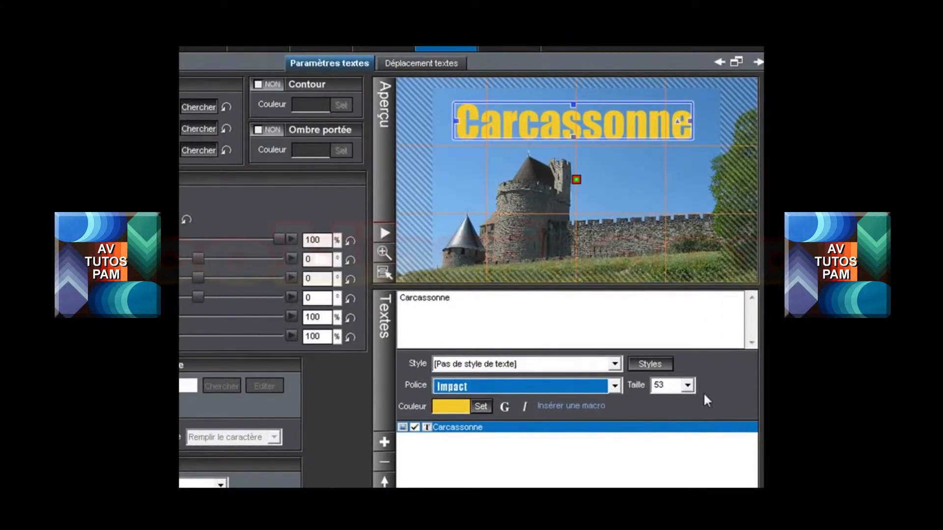
- Try size 12 on the Carcassonne text and set its size to 48
left_click(687, 386)
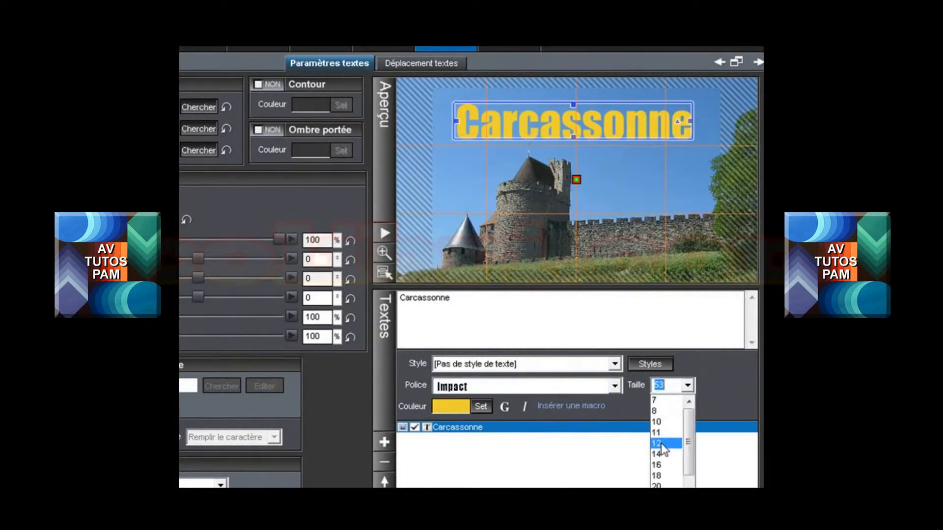
left_click(661, 442)
left_click(687, 385)
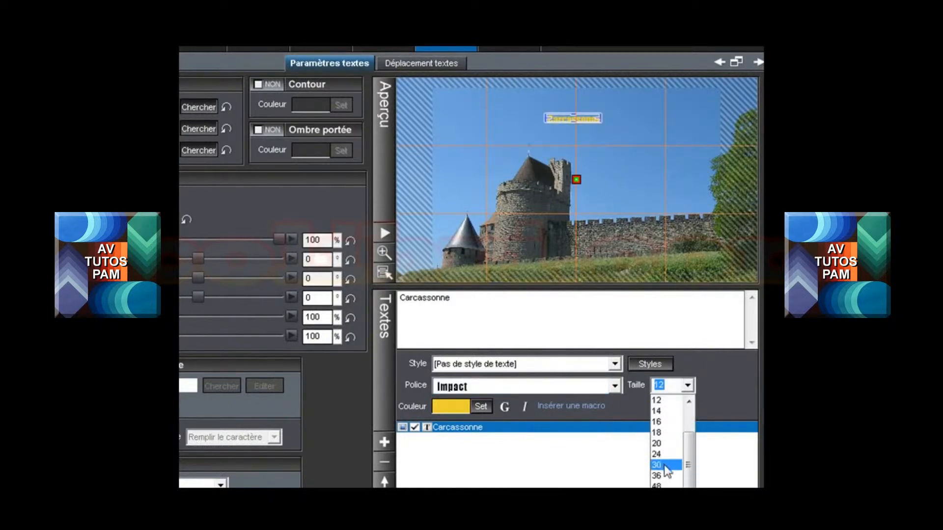
left_click(659, 485)
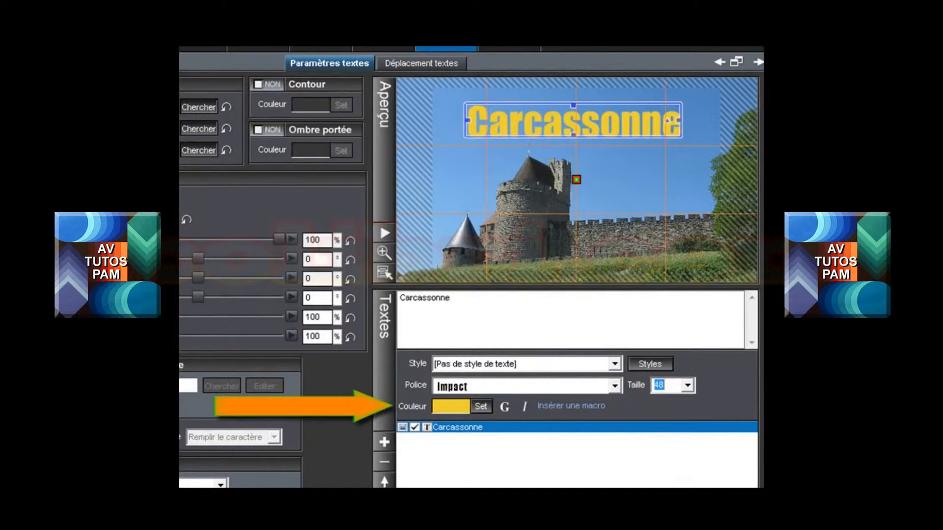
- Try blue and green shades for the Carcassonne text and apply a bright yellow colour to it
left_click(481, 406)
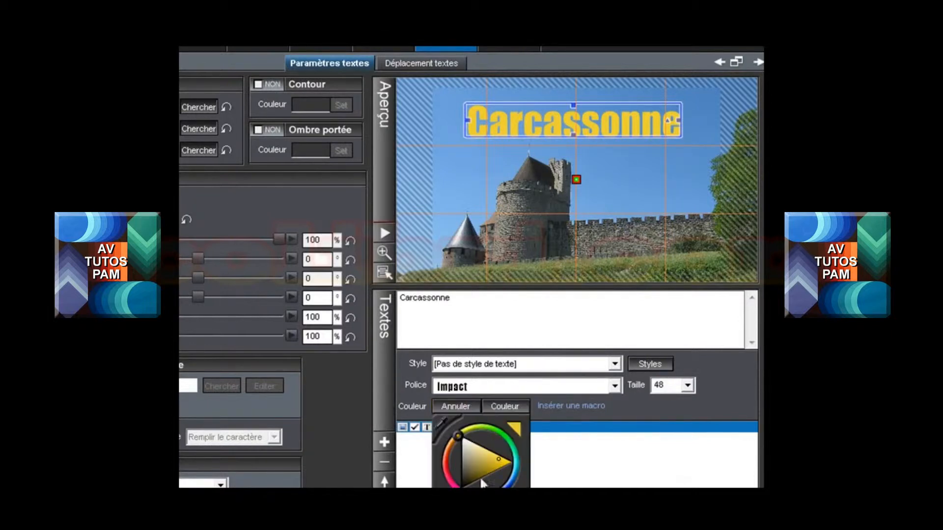
left_click(451, 481)
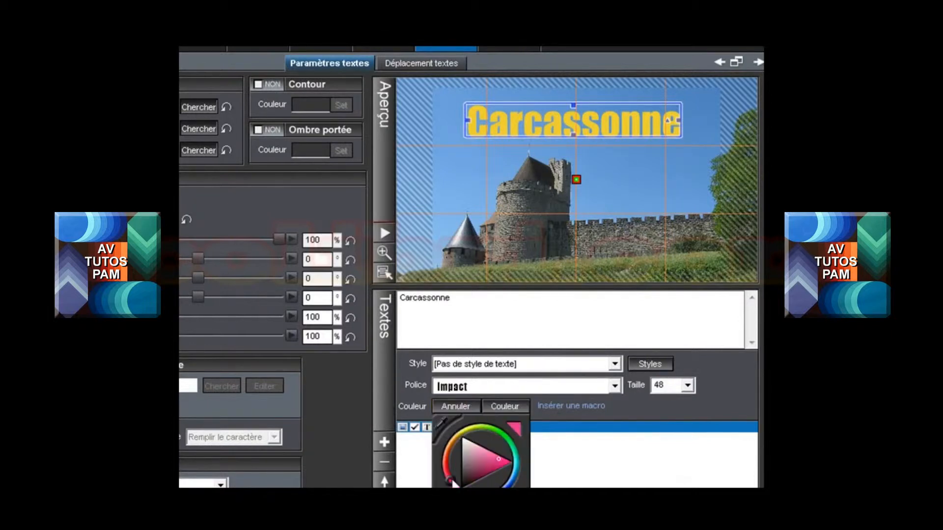
left_click(510, 485)
mouse_move(493, 464)
left_mouse_down()
mouse_move(479, 464)
mouse_move(482, 449)
mouse_move(469, 462)
left_mouse_up()
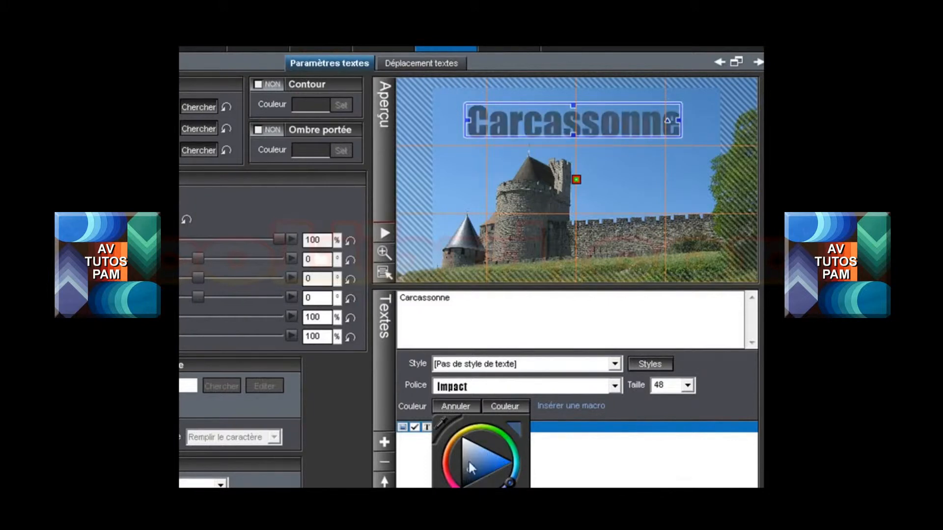
left_click(516, 458)
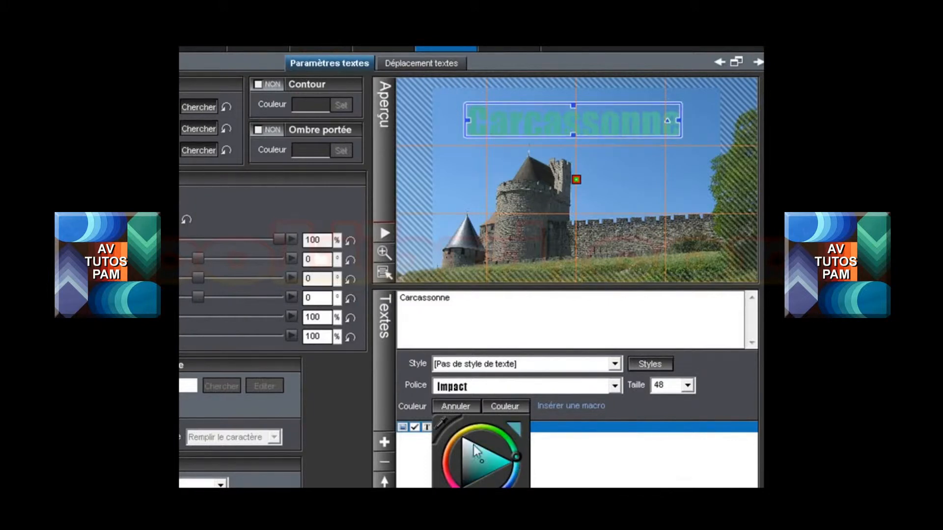
left_click(460, 433)
left_click(503, 462)
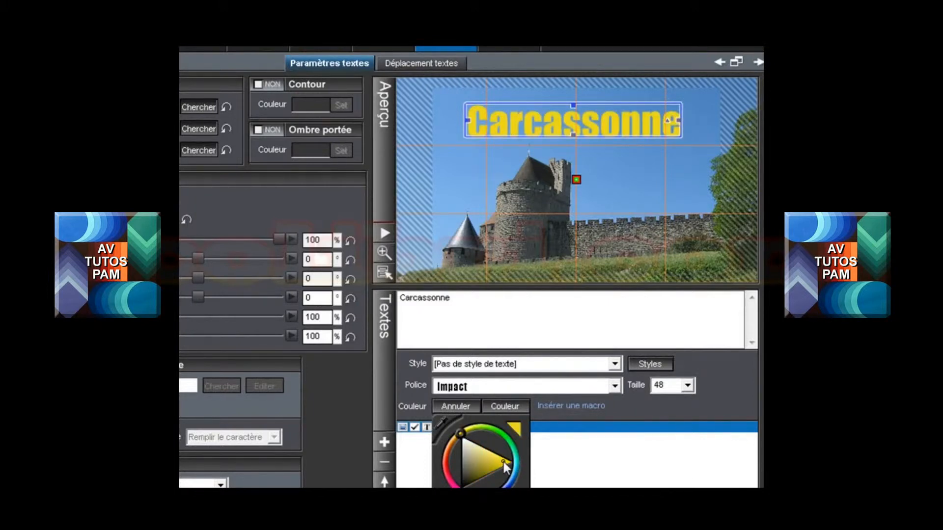
left_click(508, 405)
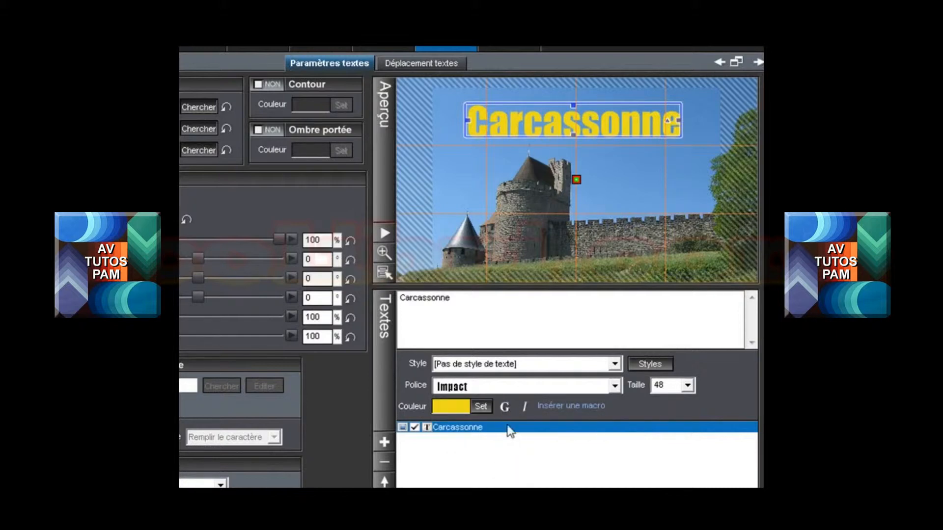
- Try bold and italic on the Carcassonne text, and turn both off again
left_click(505, 407)
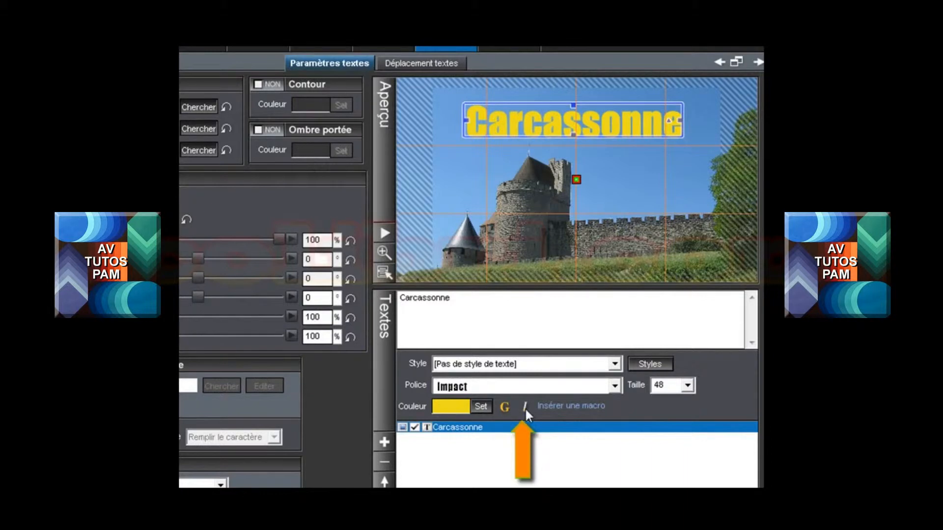
left_click(526, 407)
left_click(526, 407)
left_click(526, 407)
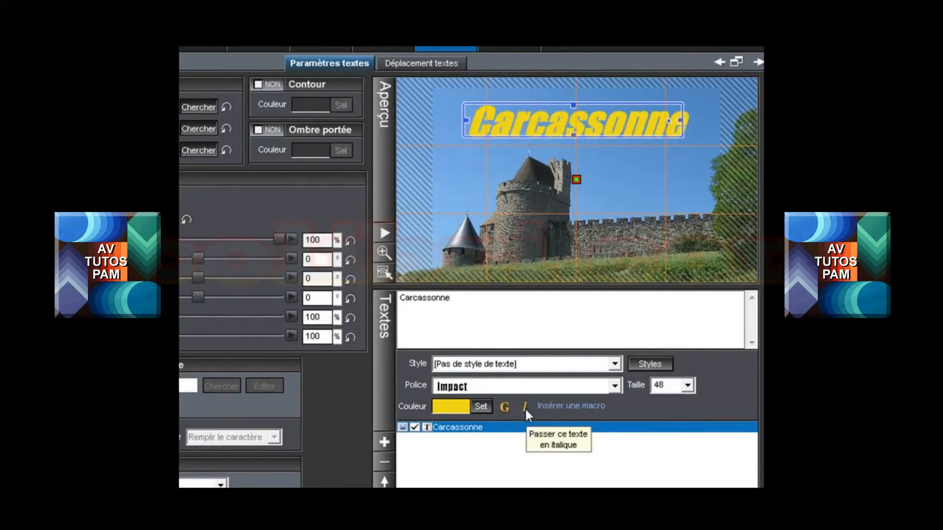
left_click(525, 408)
left_click(506, 408)
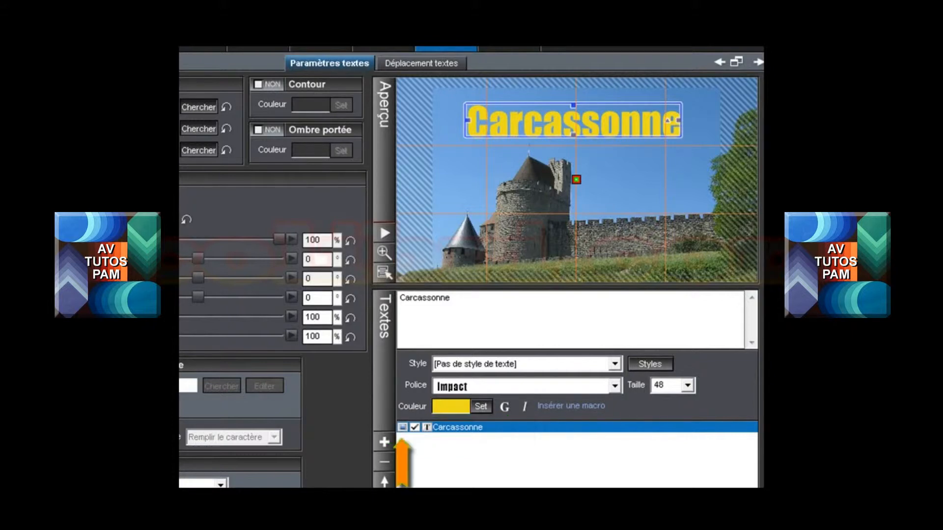
- Try making the Carcassonne text a show-wide text, and convert it back to a text on this slide only
left_click(402, 428)
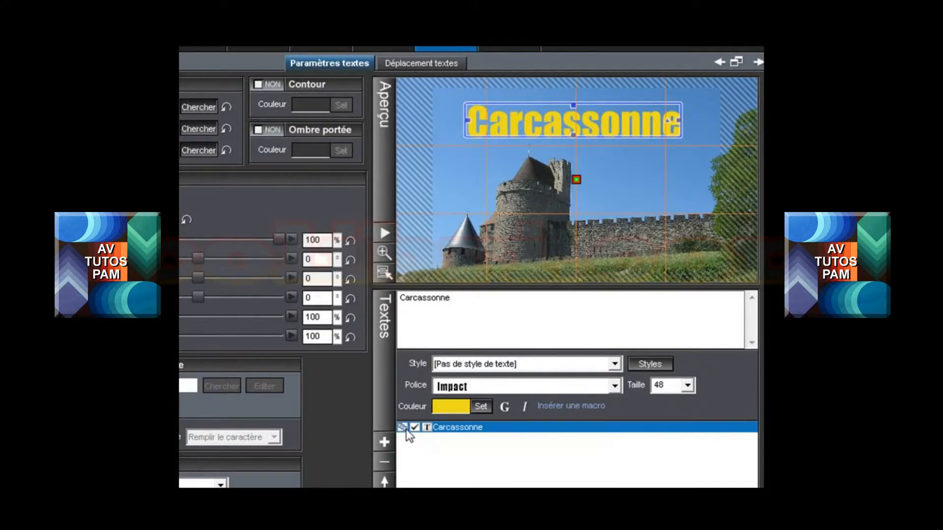
left_click(402, 427)
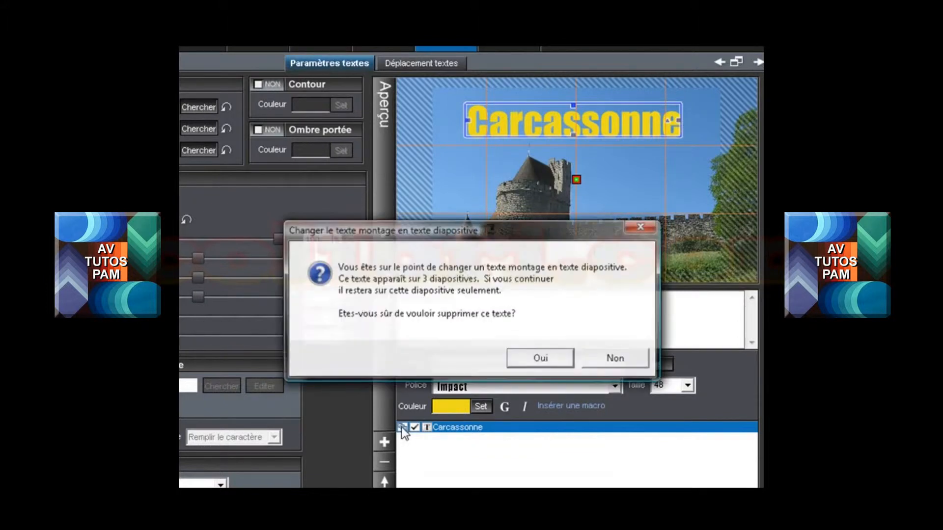
left_click(536, 361)
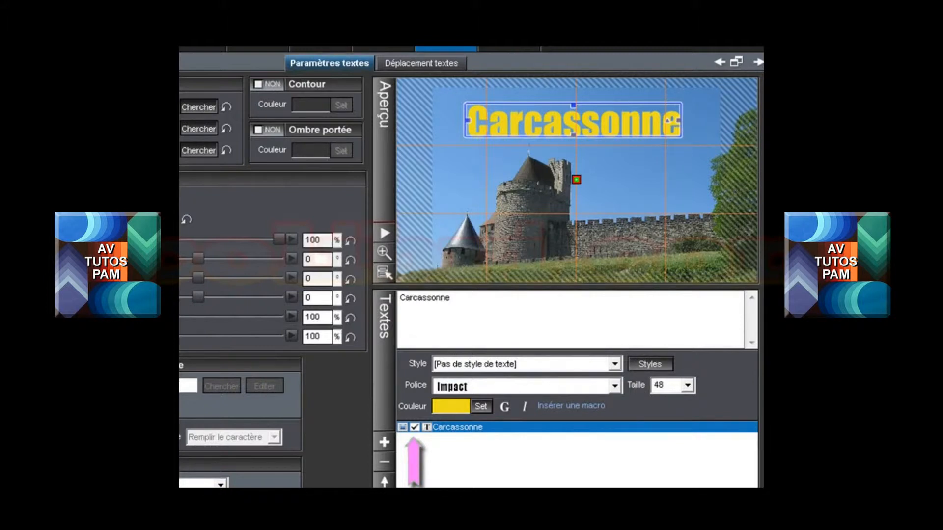
- Hide and show the Carcassonne text again, and switch its T marker in the text list to the other state
left_click(415, 427)
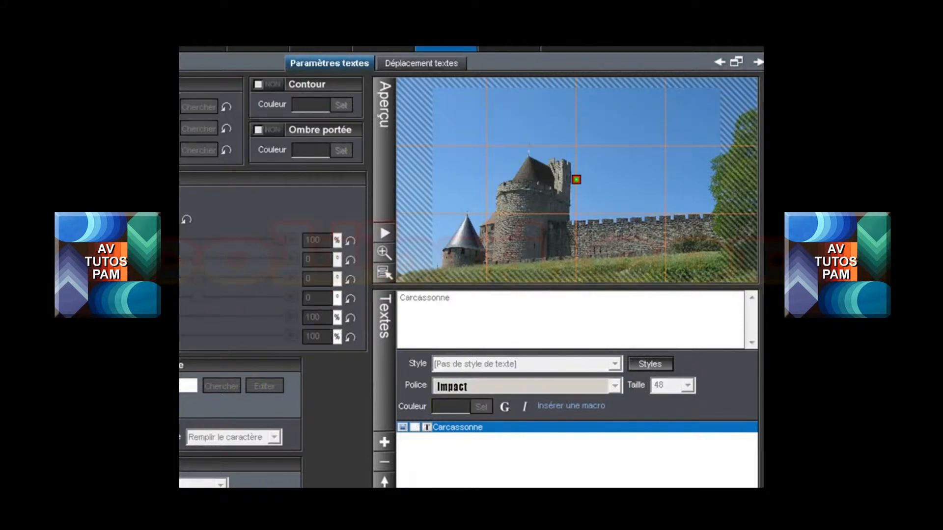
left_click(416, 428)
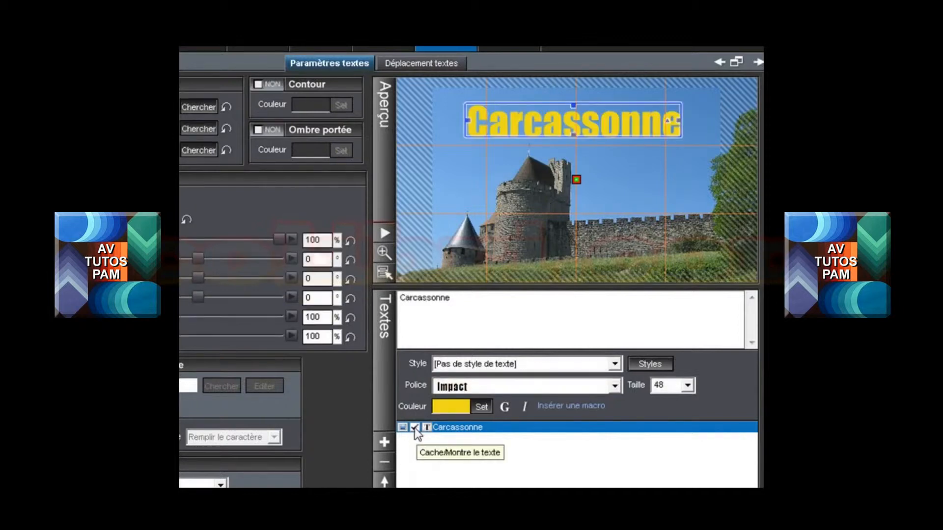
left_click(414, 428)
left_click(414, 427)
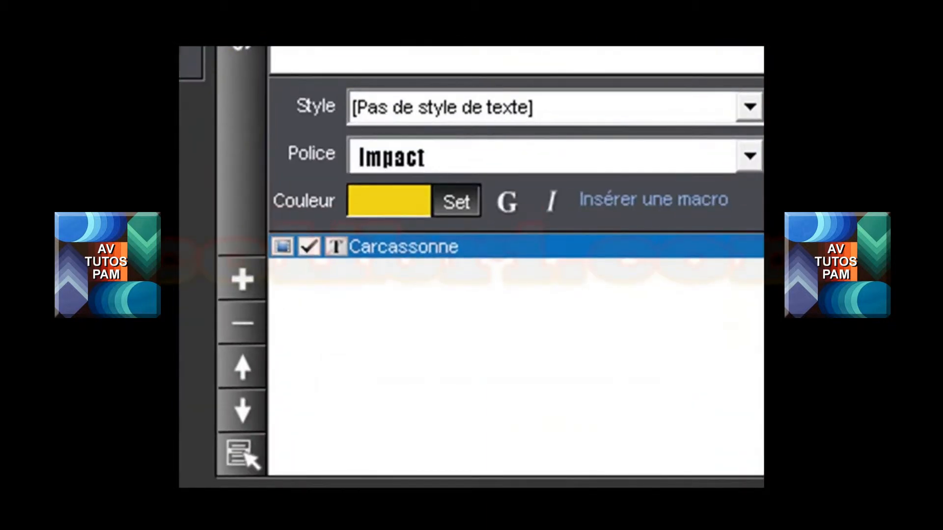
left_click(336, 247)
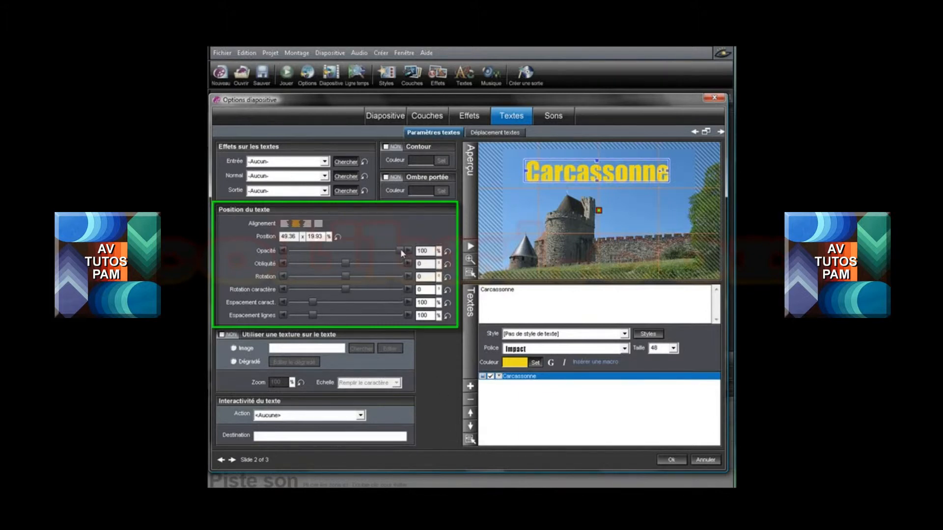
- Try the text's opacity, an obliquity of 37.4° and a character rotation of -47.5°, and reset the obliquity and character rotation
mouse_move(399, 250)
left_mouse_down()
mouse_move(324, 251)
mouse_move(408, 252)
left_mouse_up()
left_click_drag(345, 263, 339, 290)
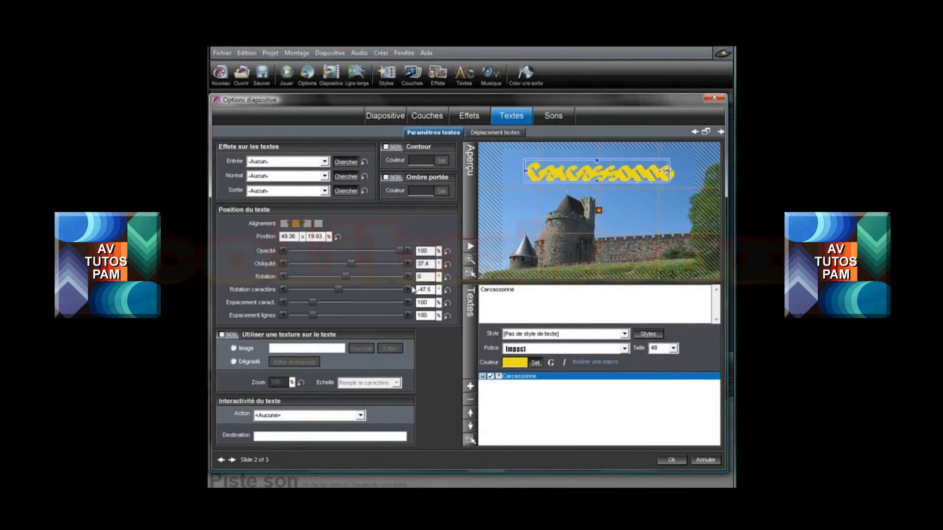
left_click(447, 289)
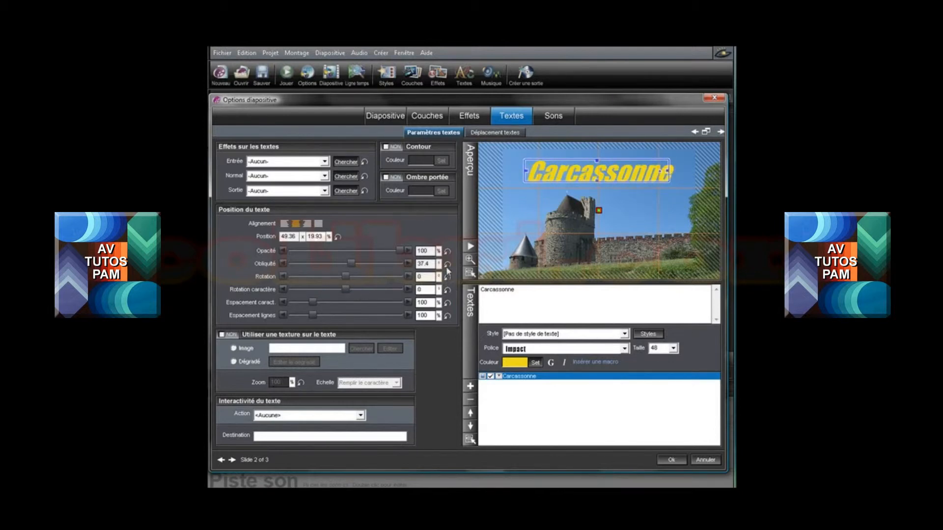
left_click(447, 263)
- Try a character spacing of 148.6 % on the Carcassonne text and reset it
left_click_drag(313, 302, 324, 302)
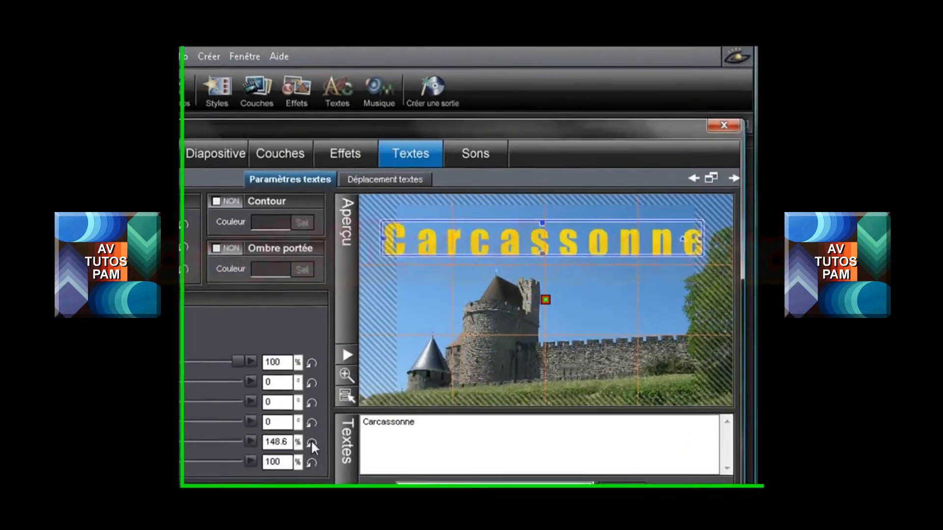
left_click(447, 303)
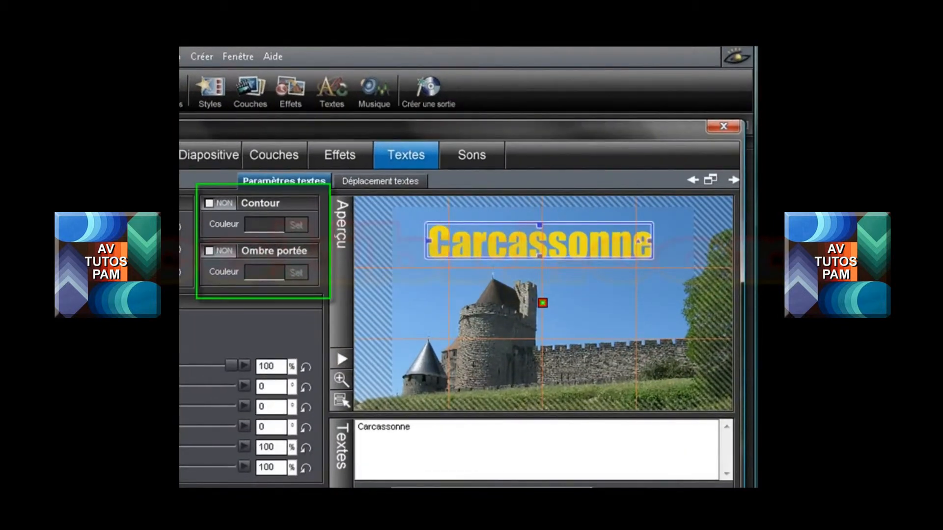
- Turn on the outline of the Carcassonne text, try a red outline colour and settle on black
left_click(209, 203)
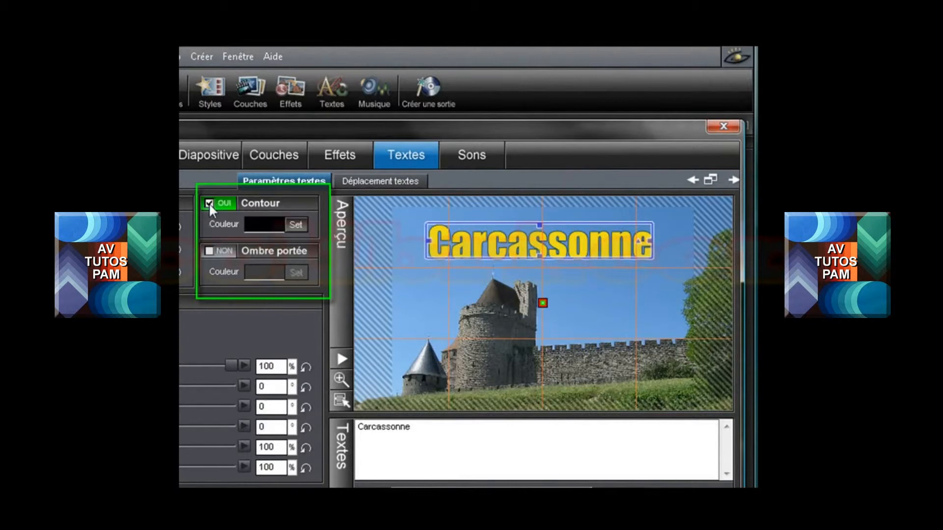
left_click(300, 225)
left_click(310, 281)
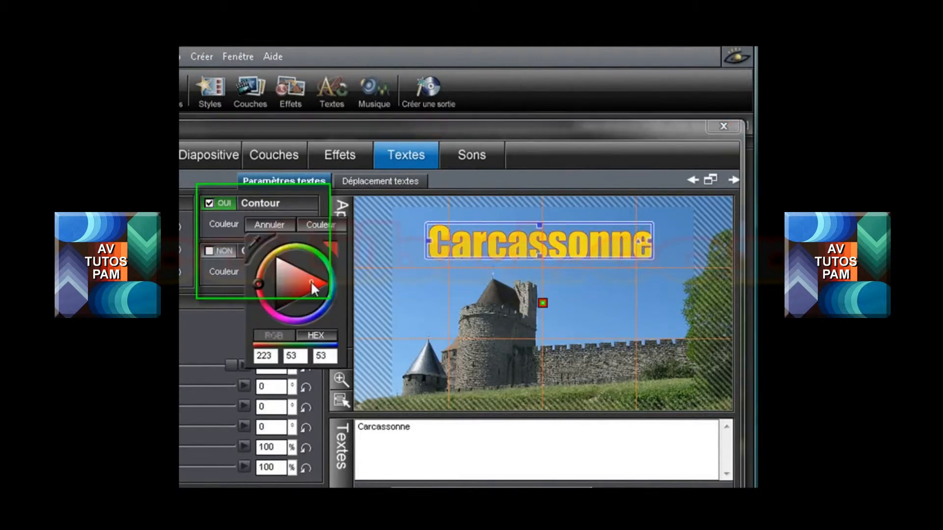
left_click_drag(286, 297, 277, 309)
left_click(317, 224)
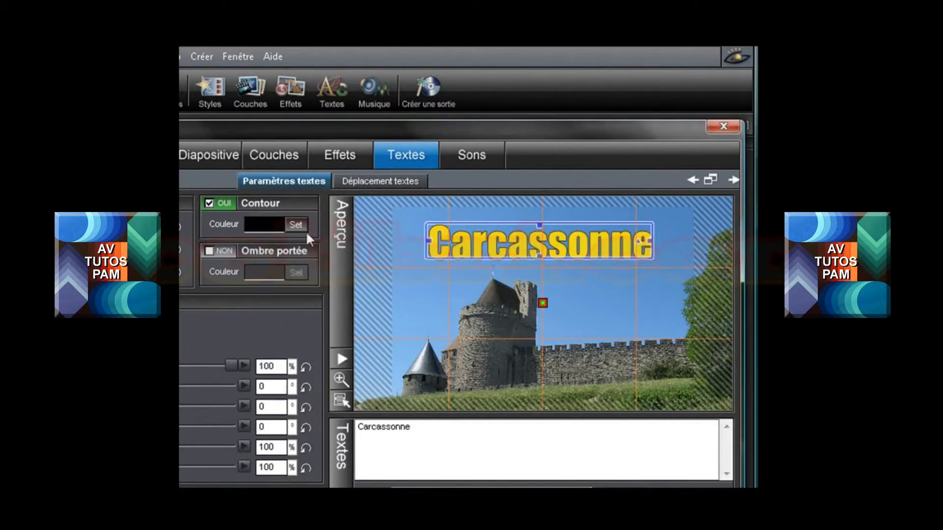
- Try the drop shadow on the Carcassonne text and turn it off again
left_click(208, 251)
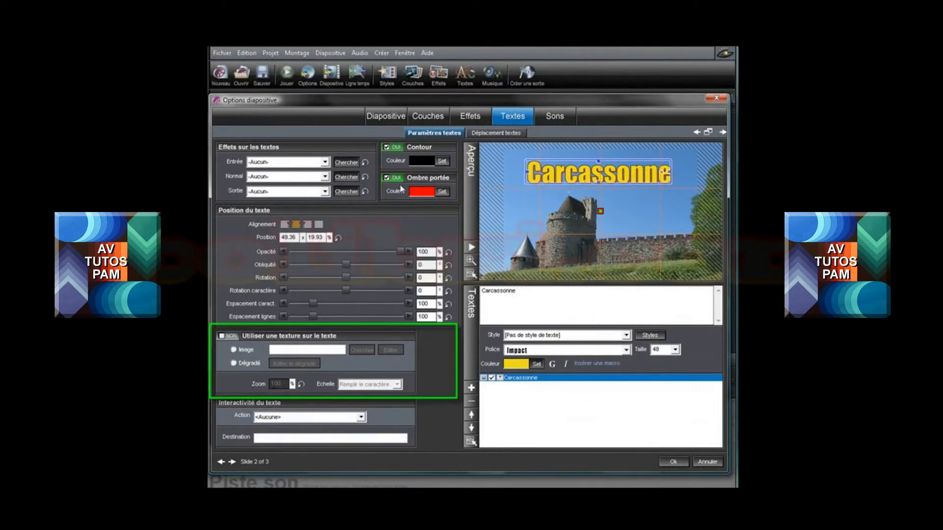
left_click(387, 179)
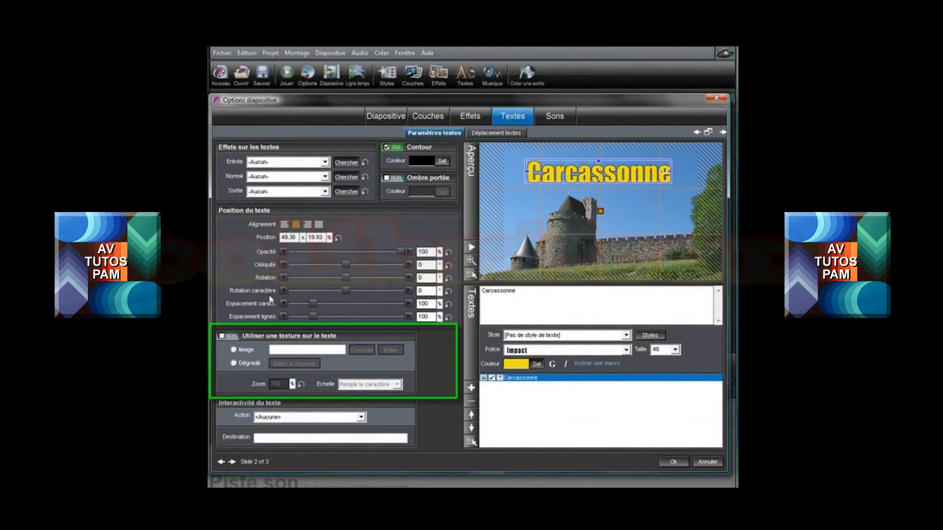
- Try a linear gradient texture on the text, using a multicolour preset from the Spectres set at an angle of 183°
left_click(222, 337)
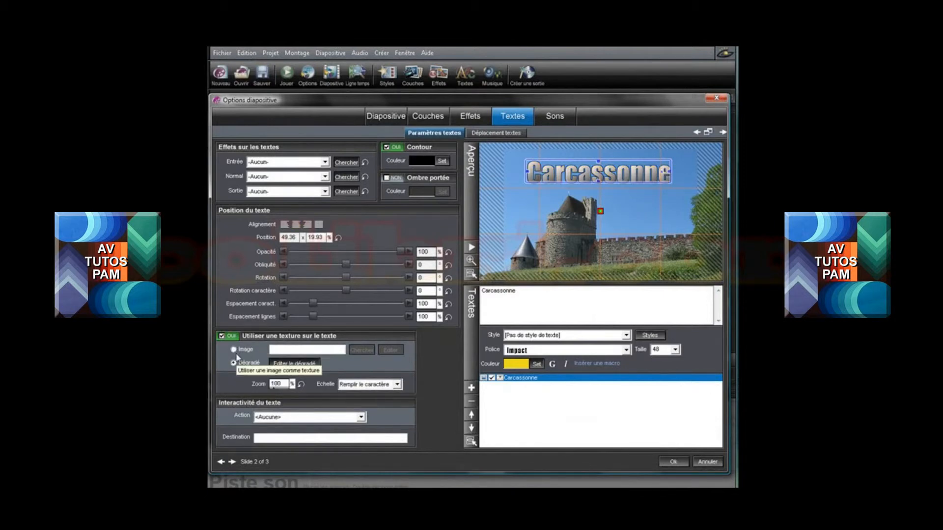
left_click(294, 363)
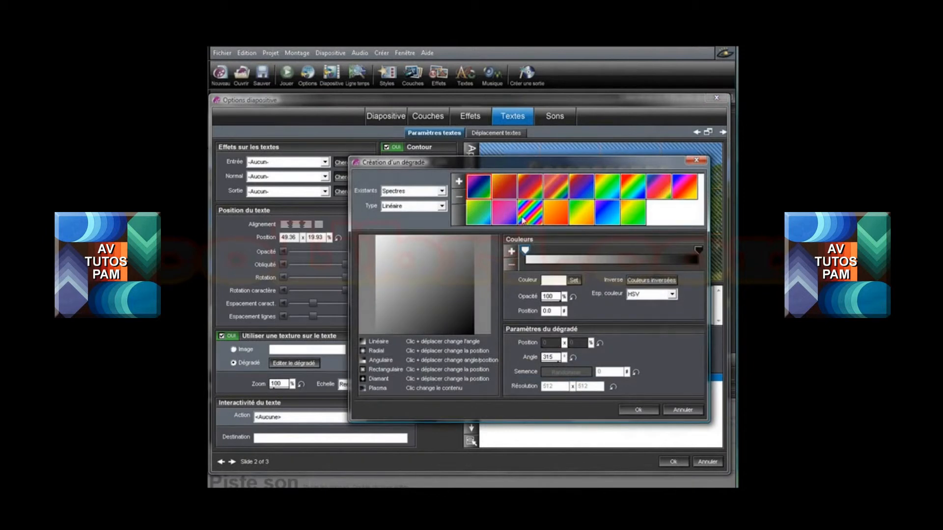
left_click(531, 193)
mouse_move(416, 268)
left_mouse_down()
mouse_move(442, 273)
mouse_move(422, 282)
left_mouse_up()
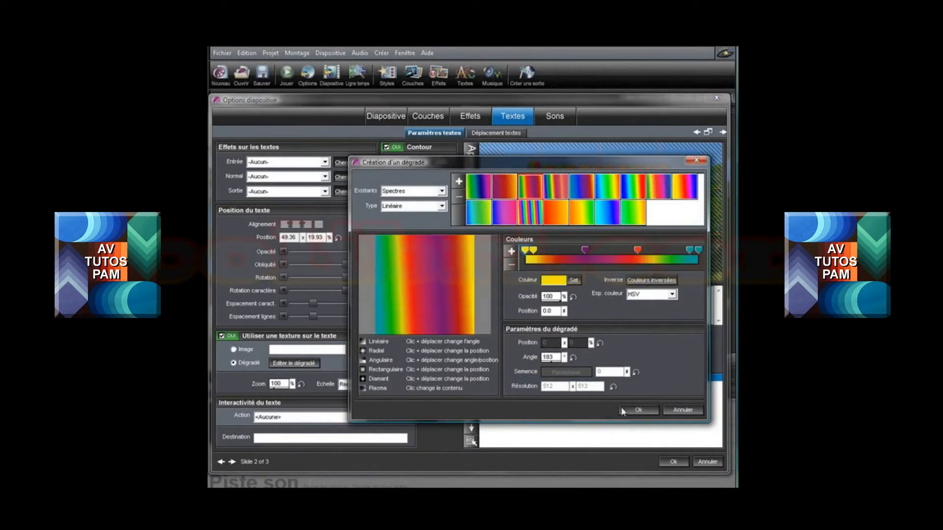
left_click(636, 410)
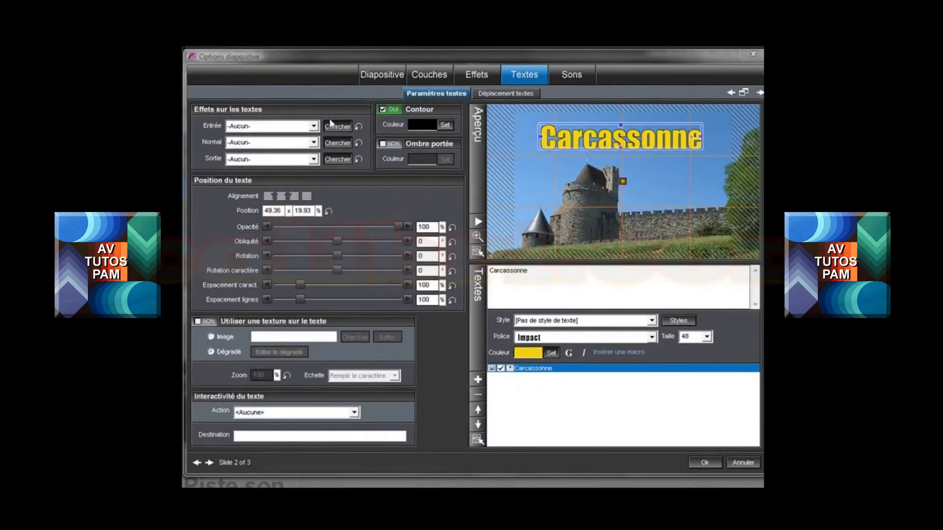
- Preview a few entry effects for the Carcassonne text and apply Elastique droit as its entry effect
left_click(339, 128)
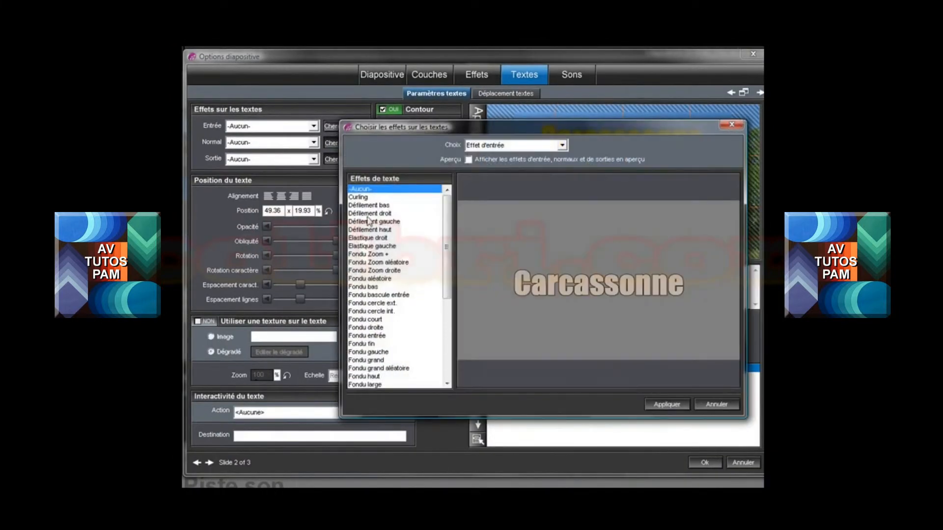
left_click(367, 238)
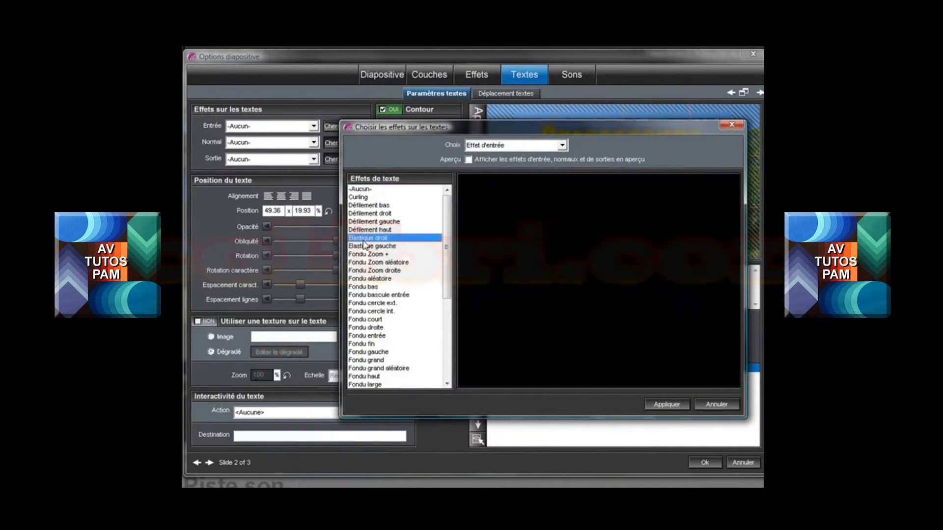
left_click(369, 287)
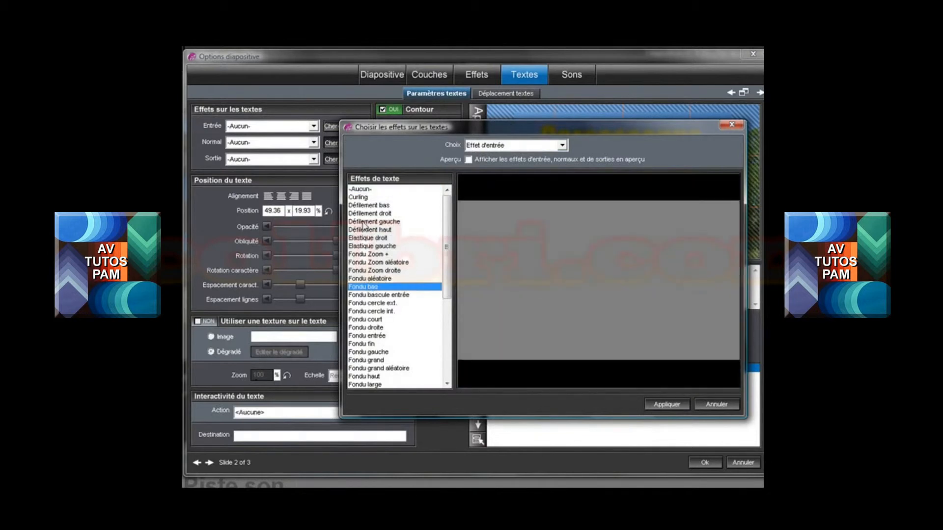
left_click(368, 239)
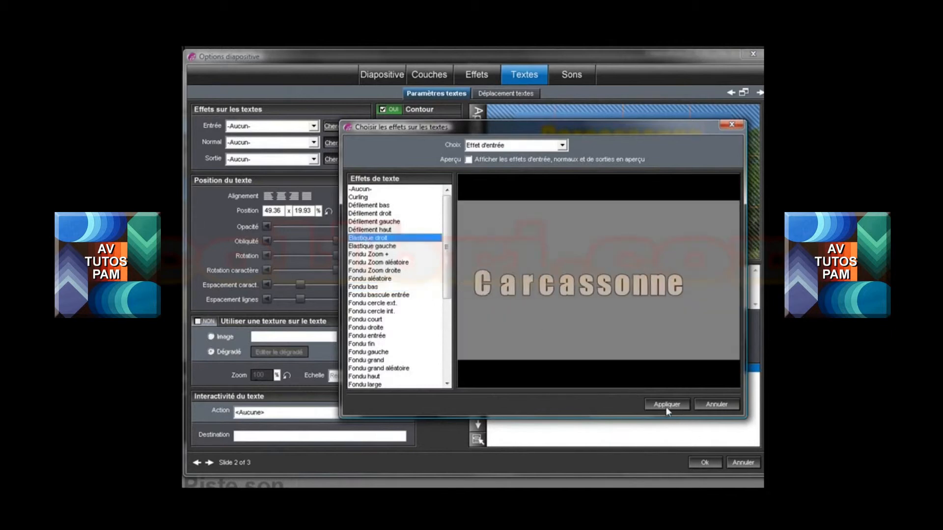
left_click(667, 406)
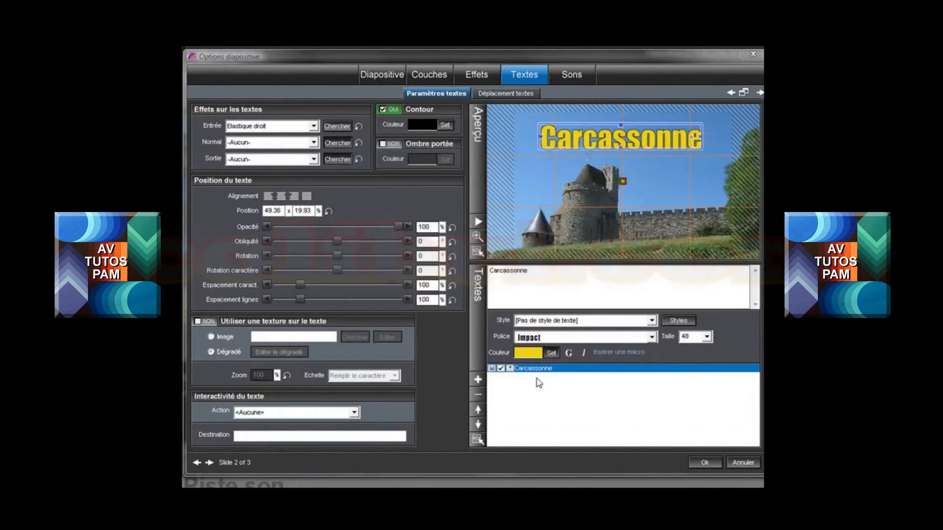
- Apply Elastique droit as the exit effect of the Carcassonne text
left_click(337, 158)
left_click(370, 271)
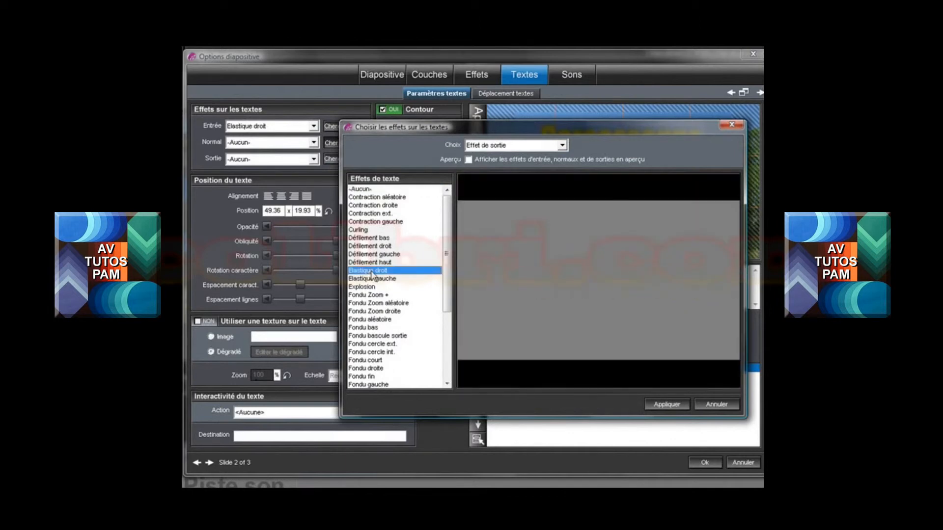
left_click(665, 405)
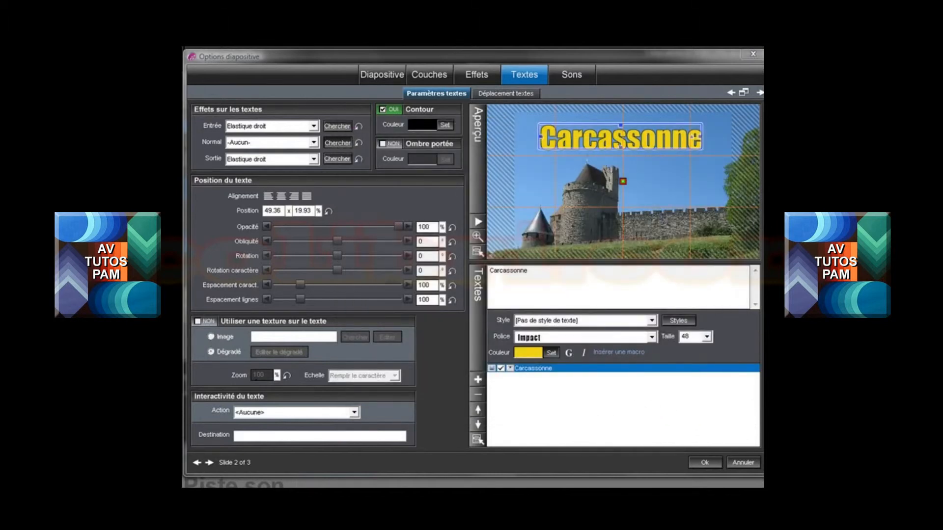
- In the text movement settings, bring the end keyframe forward to about 3.3 s and enlarge its text to size 63
left_click(500, 98)
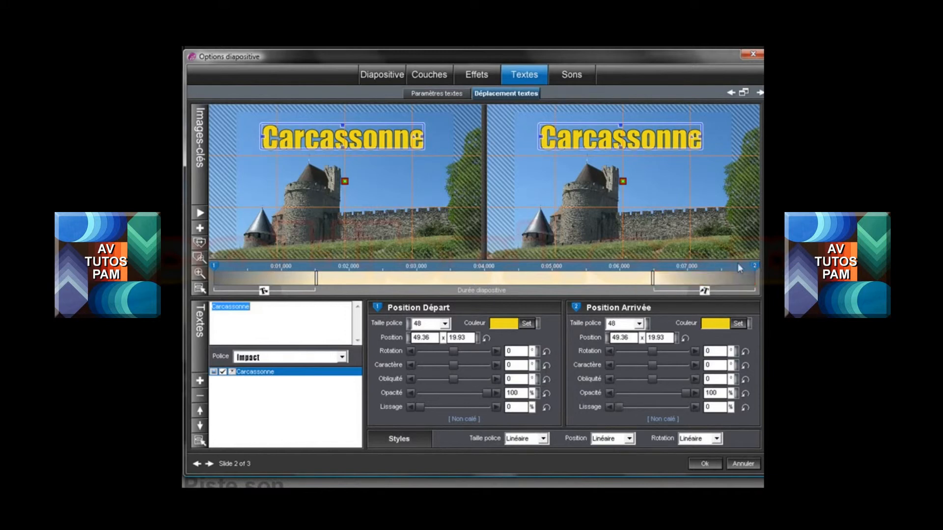
mouse_move(752, 267)
left_mouse_down()
mouse_move(416, 278)
mouse_move(432, 280)
left_mouse_up()
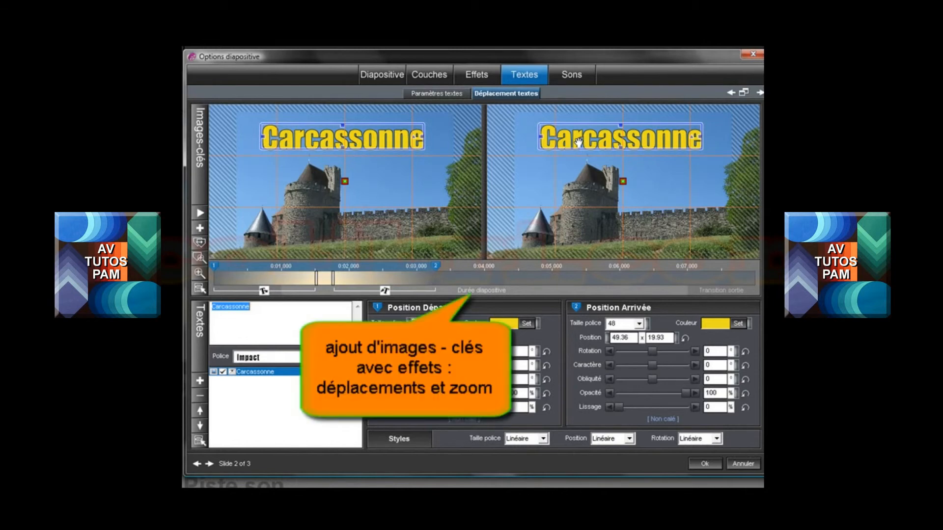
scroll(584, 142, "up", 3)
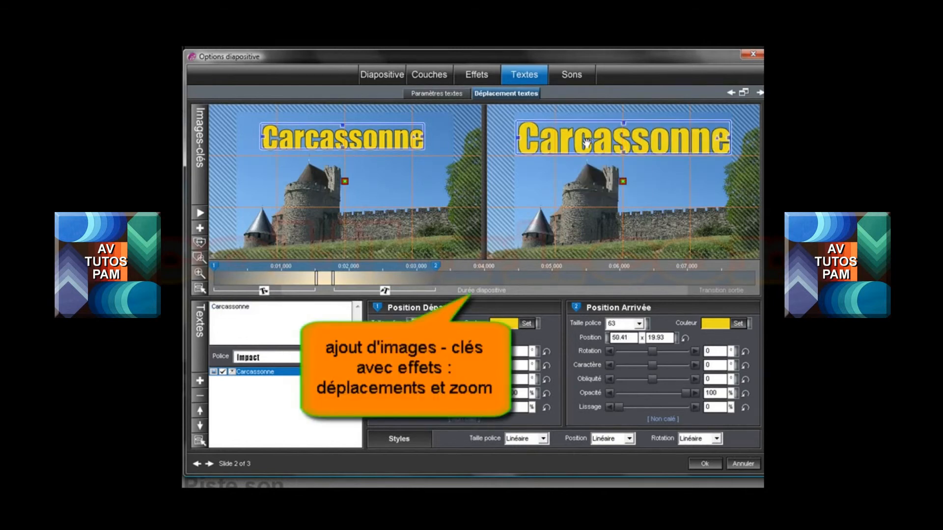
- Add a third keyframe at about 4.4 s with an exit effect of about 0.5 s and its text moved to 39.61 x 80.83
double_click(464, 265)
left_click_drag(464, 264, 510, 264)
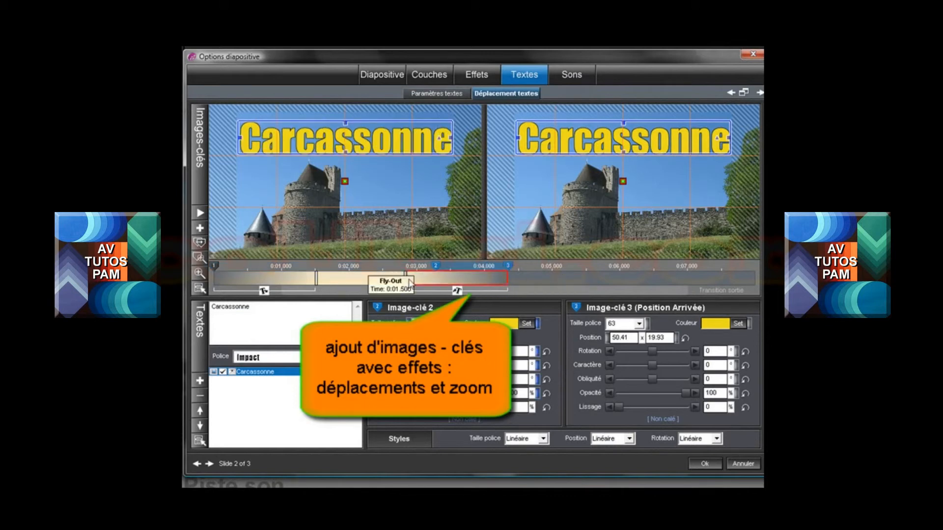
left_click_drag(407, 279, 476, 278)
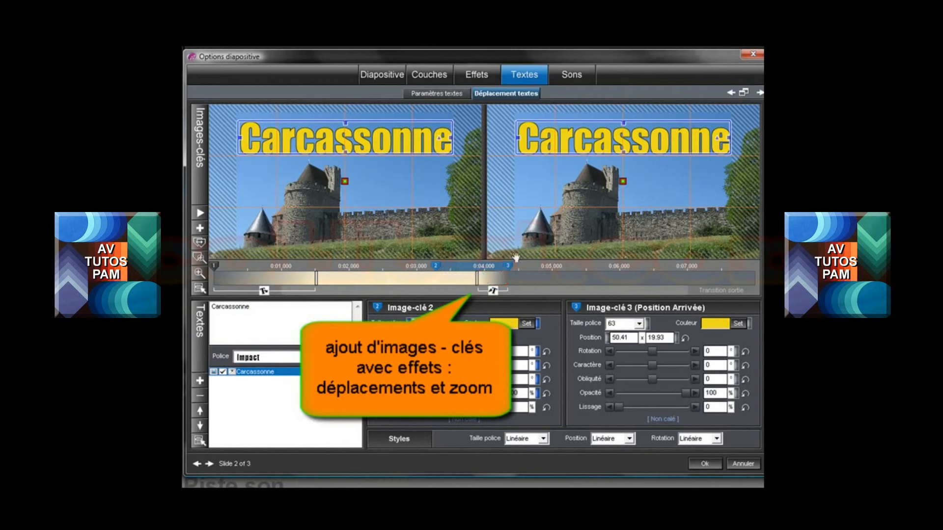
left_click_drag(618, 143, 591, 240)
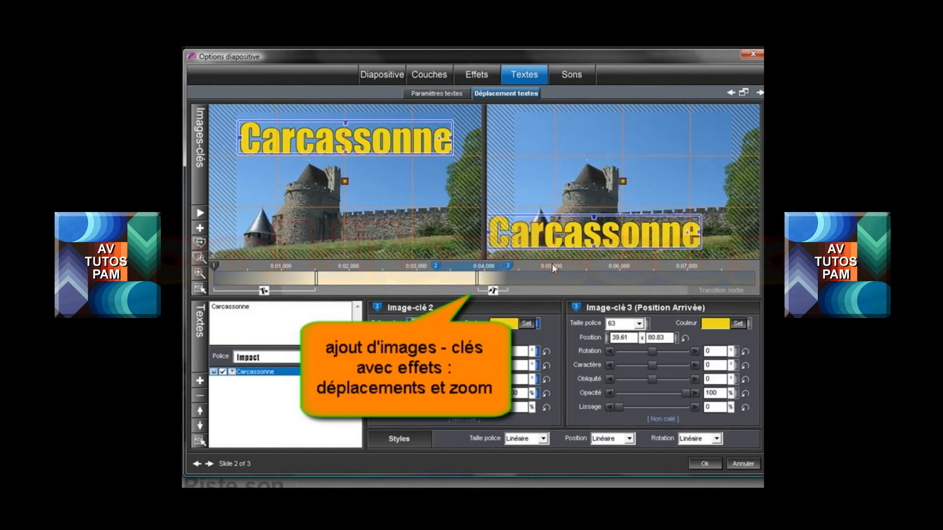
- Add a fourth keyframe at 5.780 s, with its text reduced to size 48 and moved to 63.97 x 88.72
double_click(552, 264)
left_click_drag(552, 264, 607, 266)
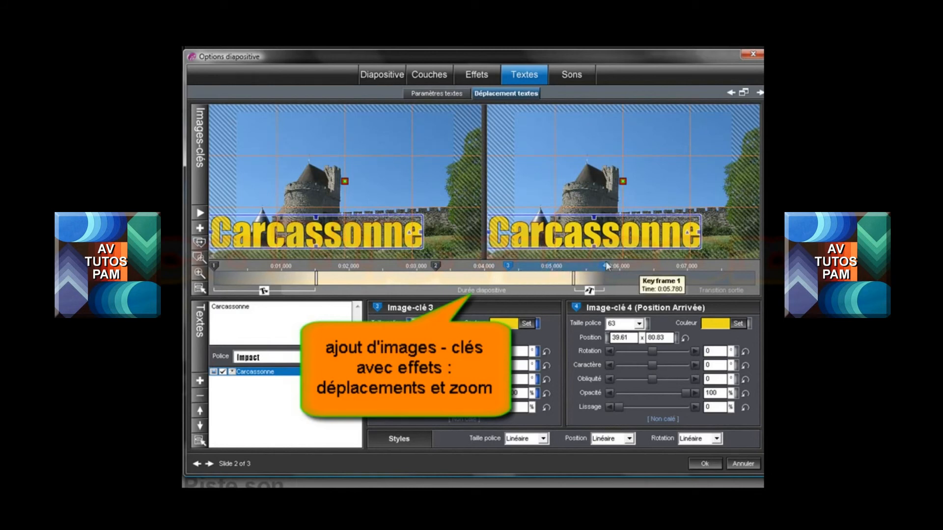
scroll(582, 237, "down", 5)
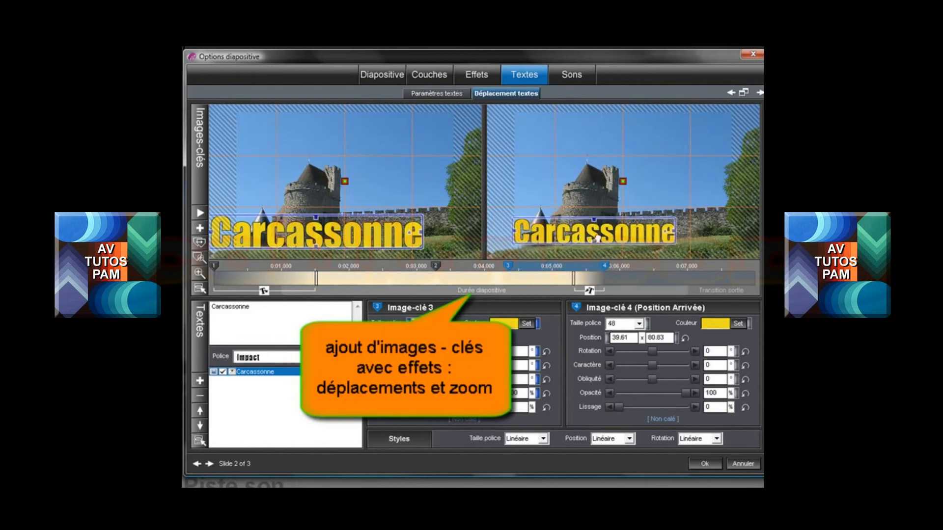
scroll(582, 238, "down", 2)
left_click_drag(583, 238, 657, 247)
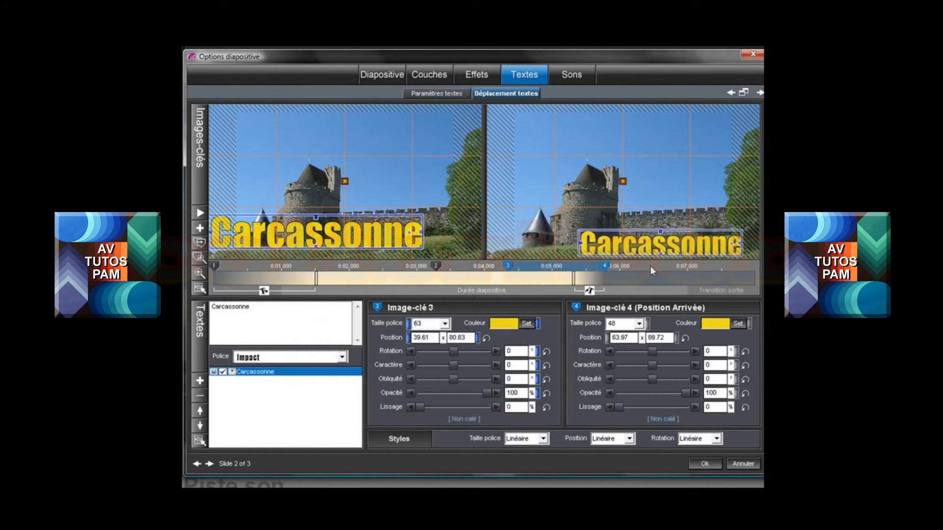
- Add a fifth keyframe at about 6.5 s and a sixth at about 7.3 s, and confirm the slide options
double_click(650, 266)
double_click(679, 265)
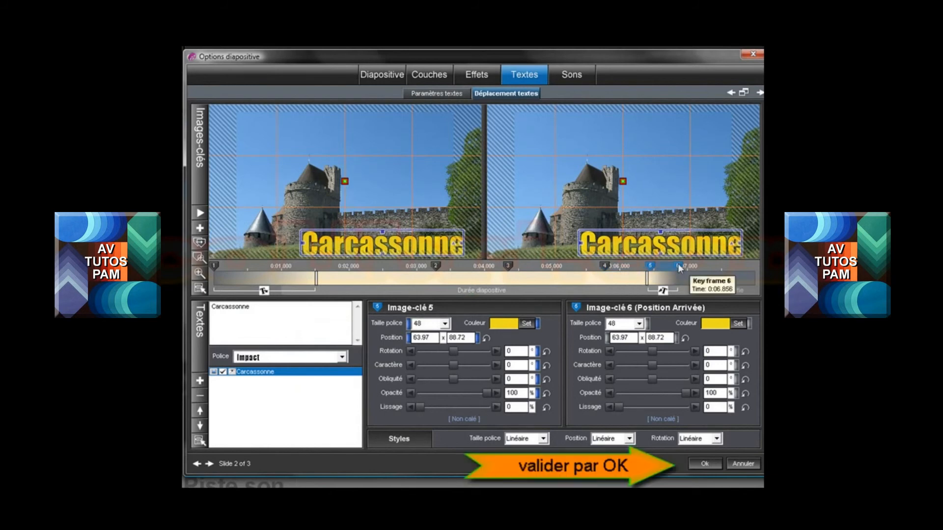
left_click_drag(680, 265, 711, 264)
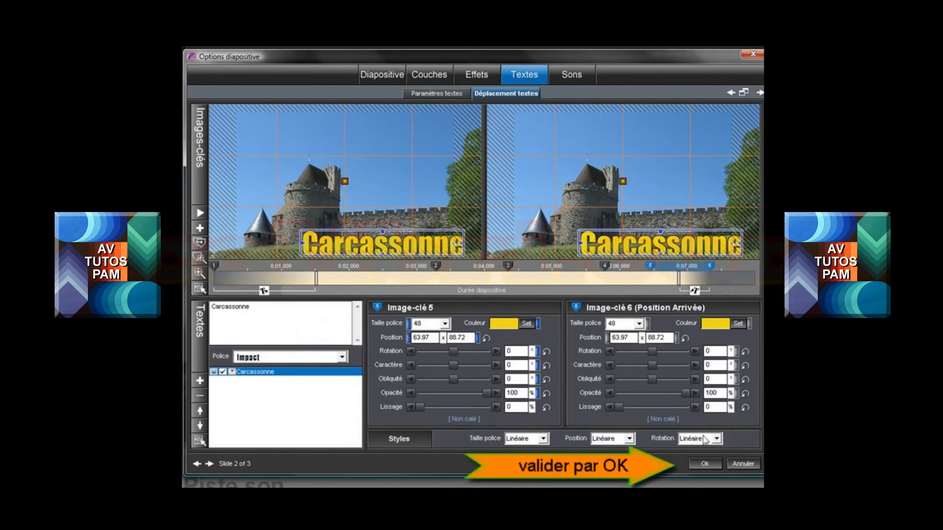
left_click(706, 464)
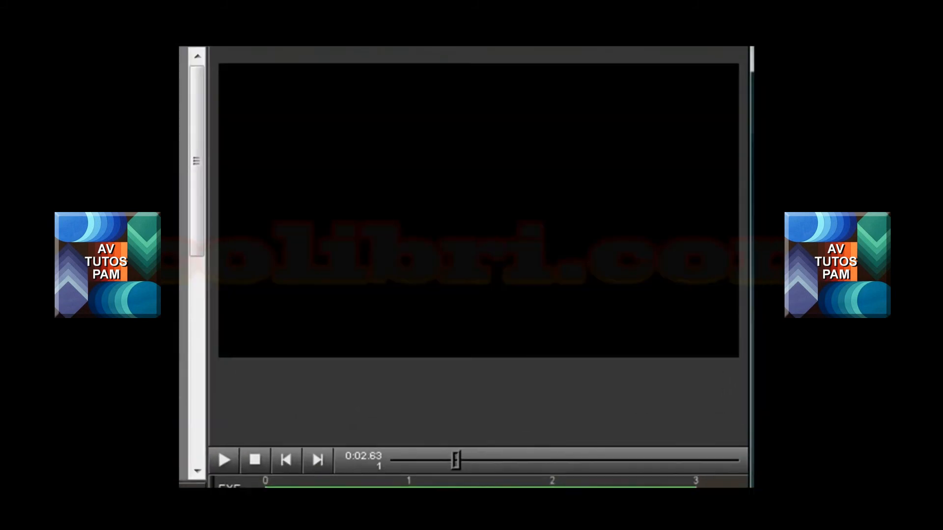
- Play the slideshow preview to check the animated Carcassonne title
left_click(221, 458)
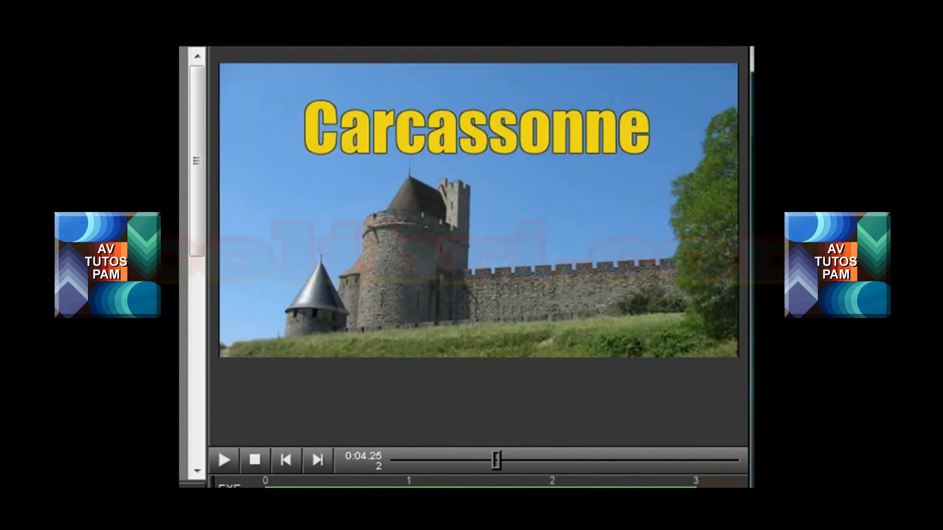